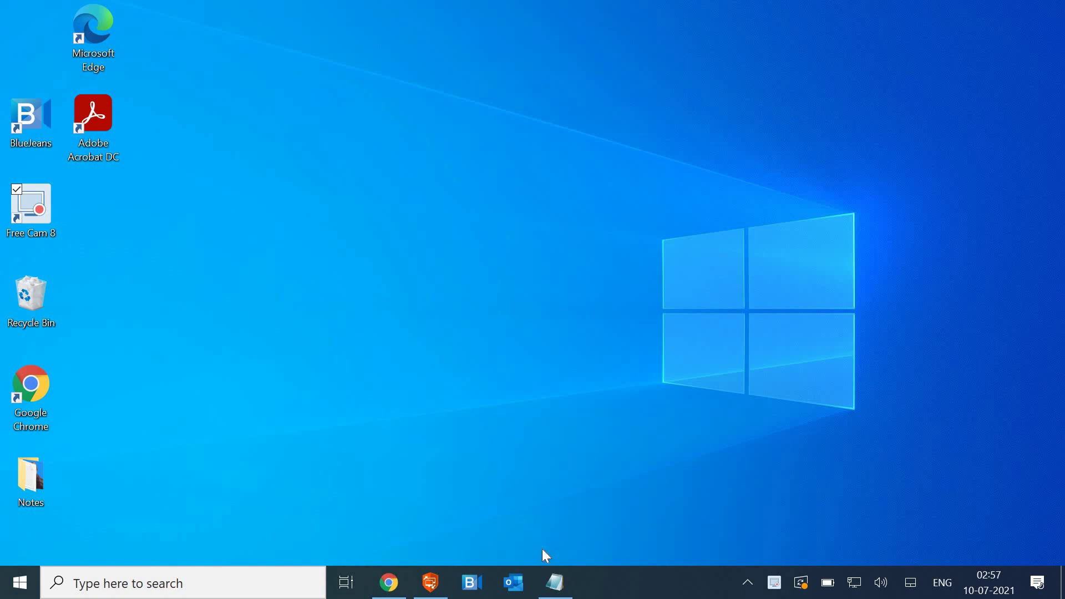
- Launch Edge from its desktop shortcut, maximize the window, and open Settings from the ... menu
left_click(554, 583)
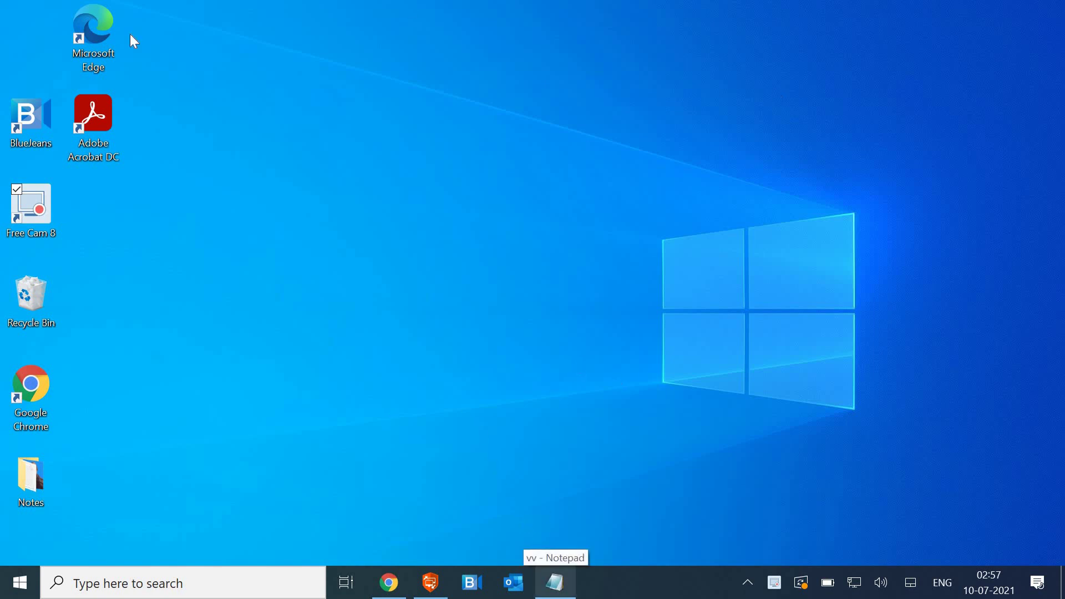
double_click(94, 21)
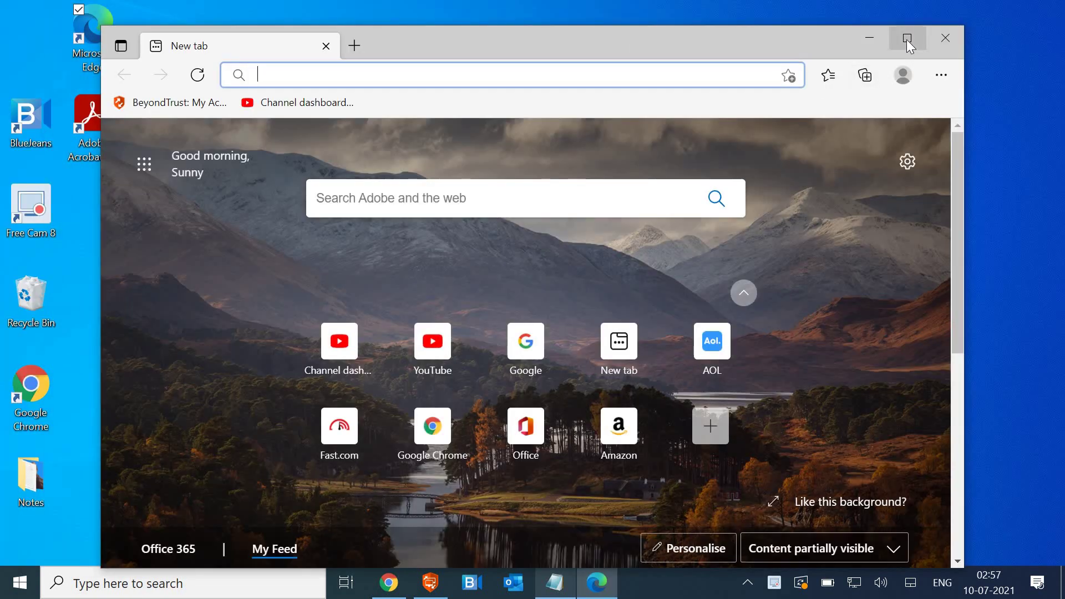
left_click(906, 38)
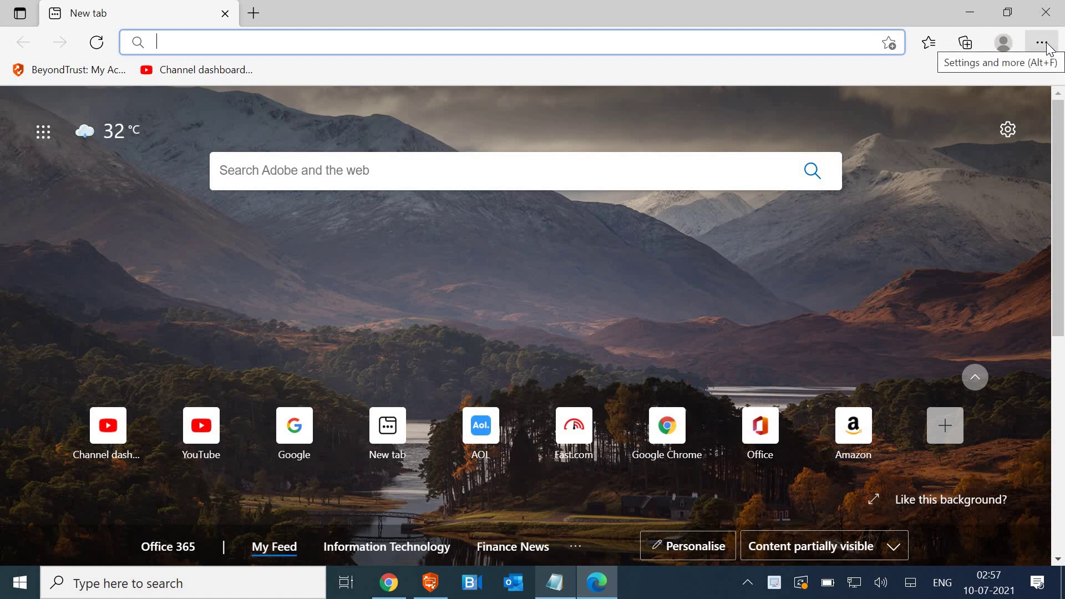
left_click(1042, 44)
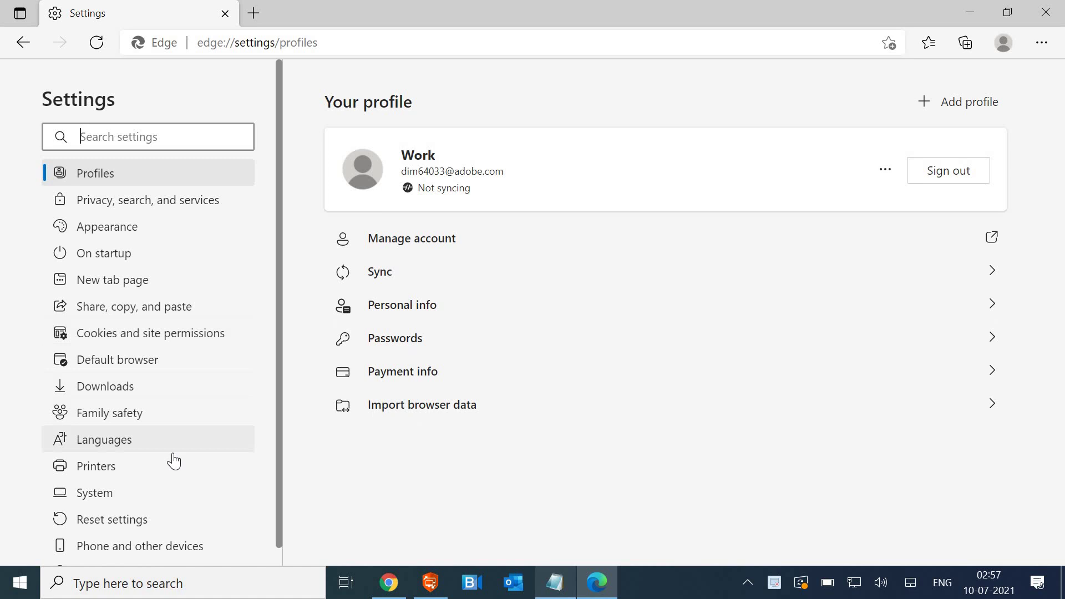
- Switch Edge Settings to the System section to reveal the computer proxy settings option
left_click(130, 499)
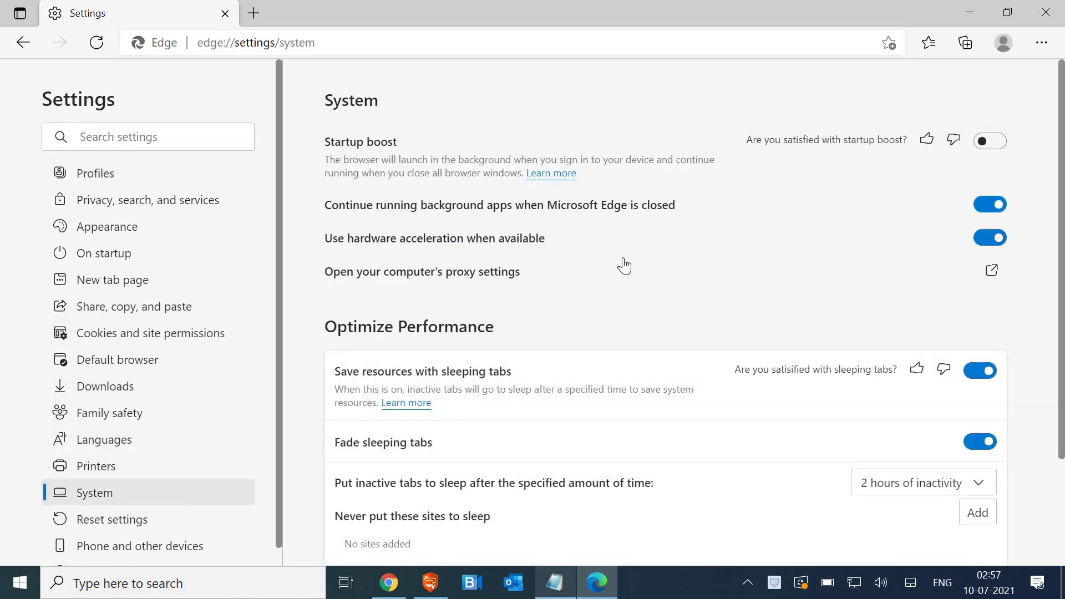
scroll(627, 267, "down", 2)
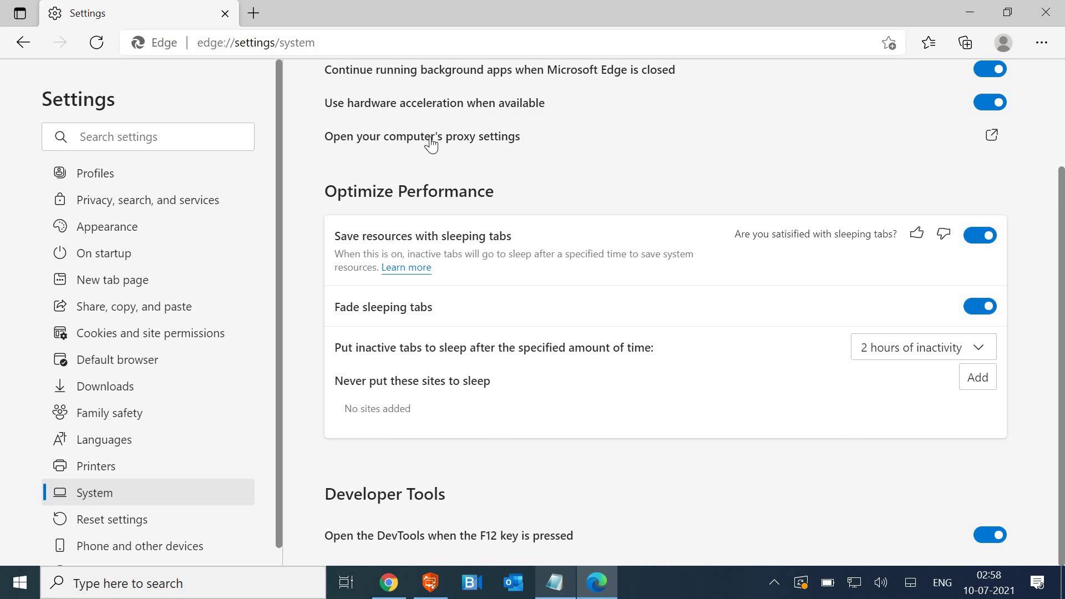
- In Windows proxy settings, toggle Use setup script on and back off, leave manual proxy off, and close
left_click(430, 144)
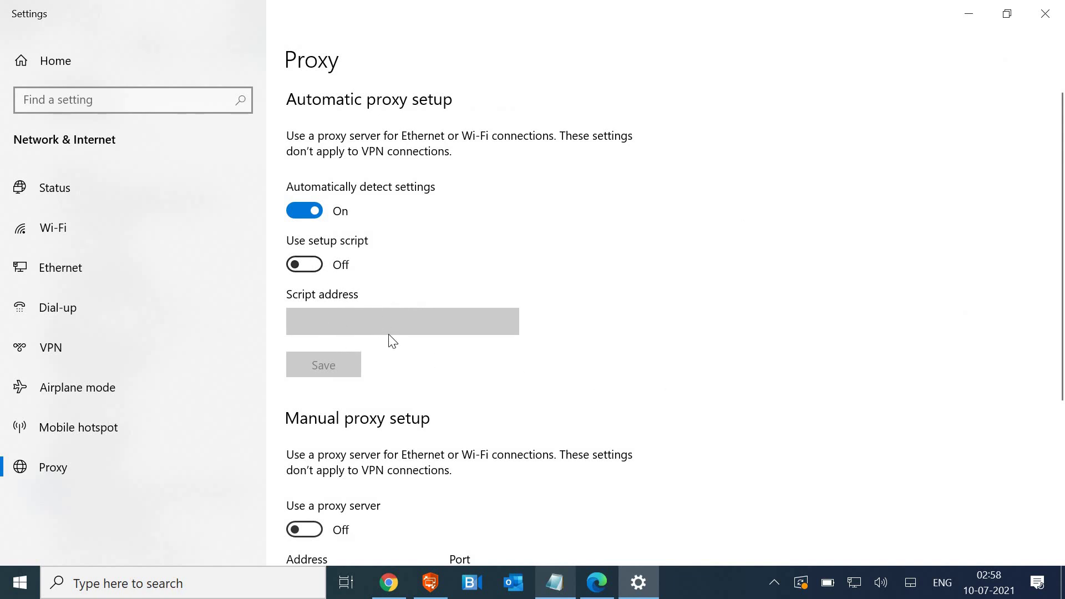
left_click(305, 265)
left_click_drag(305, 264, 334, 325)
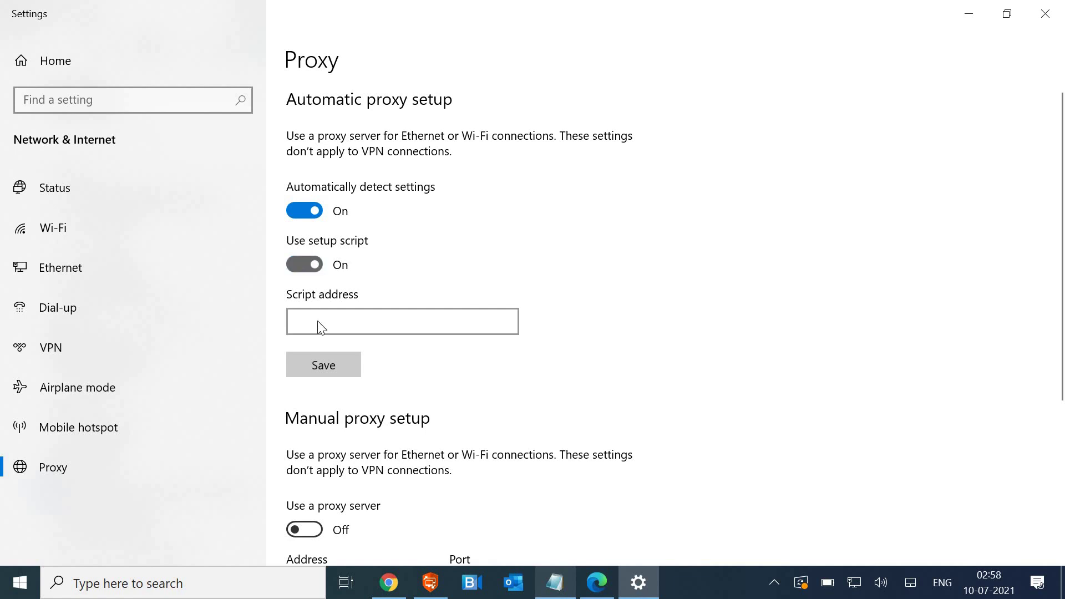
scroll(335, 325, "down", 2)
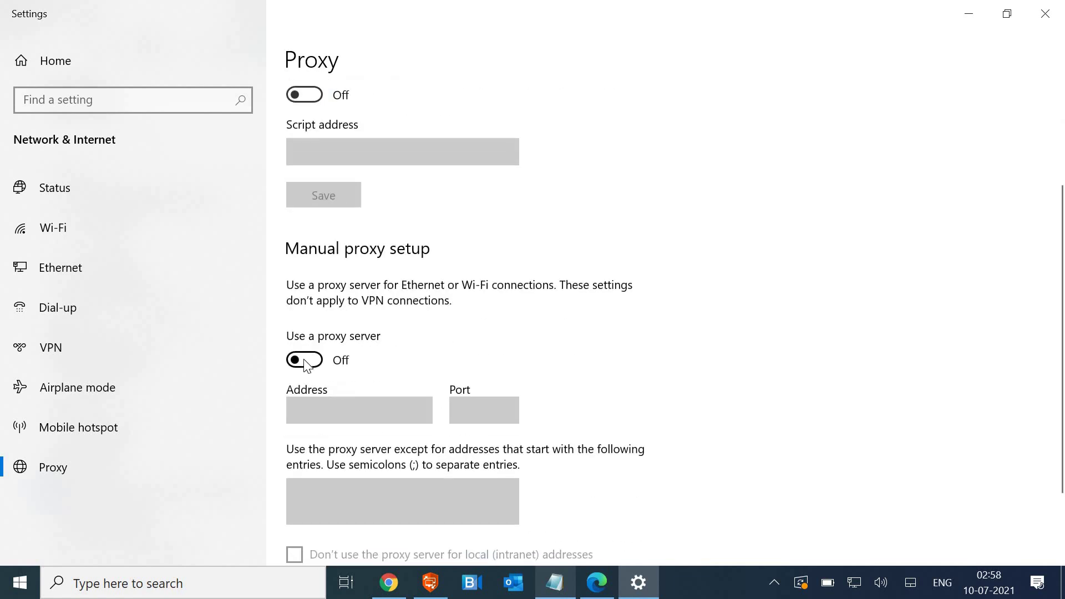
scroll(337, 343, "up", 2)
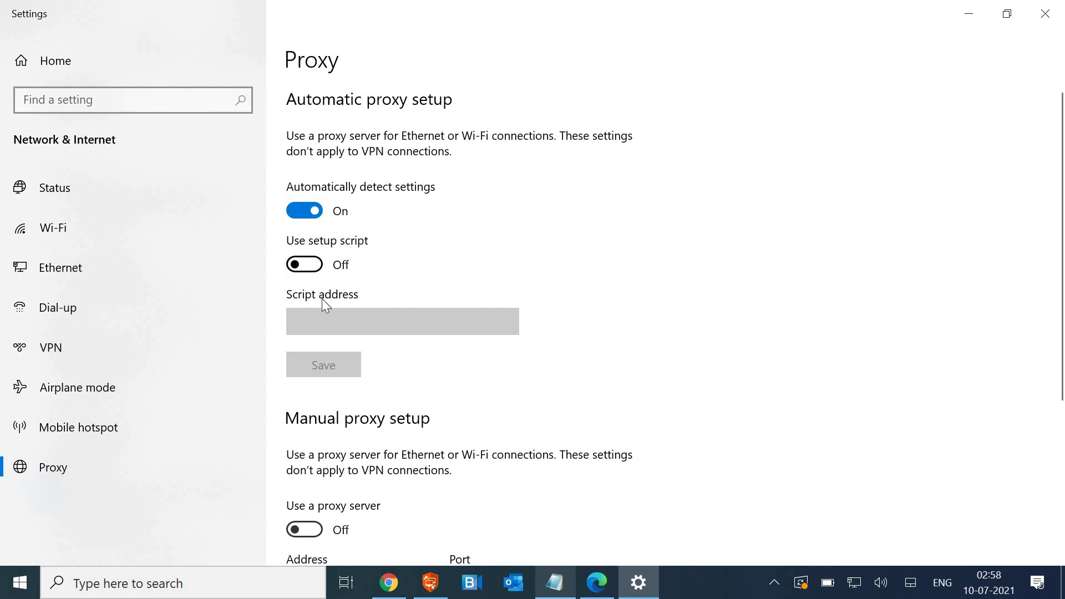
scroll(324, 308, "down", 1)
scroll(325, 320, "down", 2)
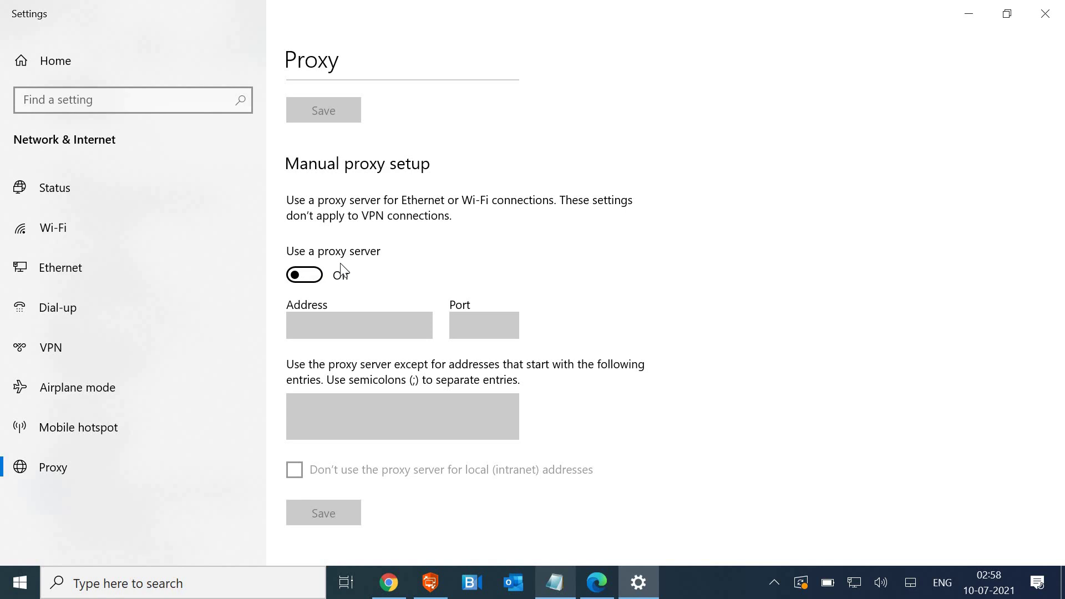
left_click(1053, 17)
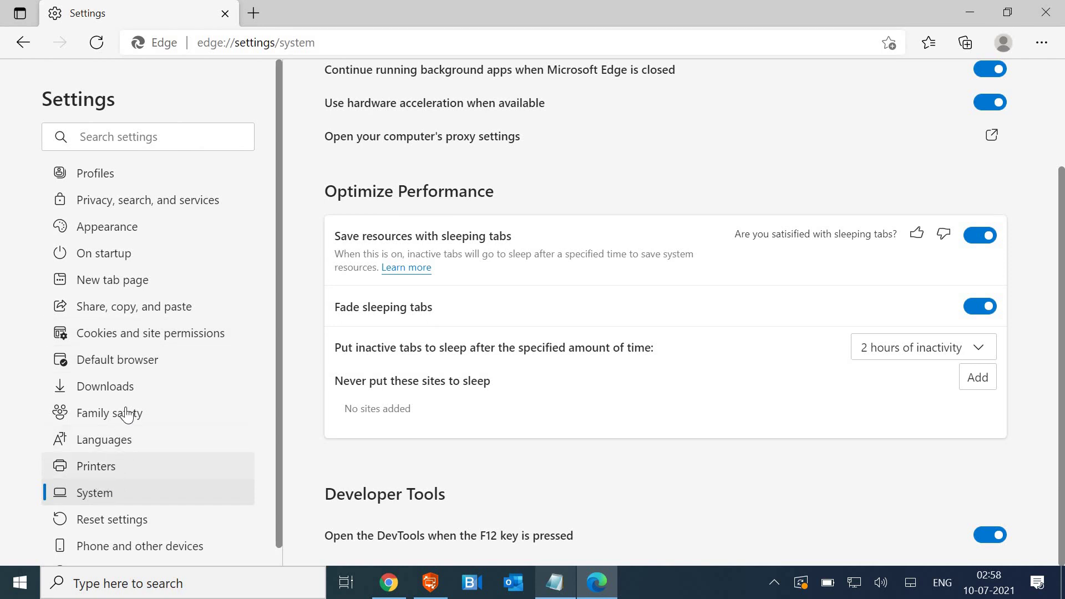
- Choose Extensions from Edge's ... menu, showing an empty extensions list with developer mode off
left_click(1043, 43)
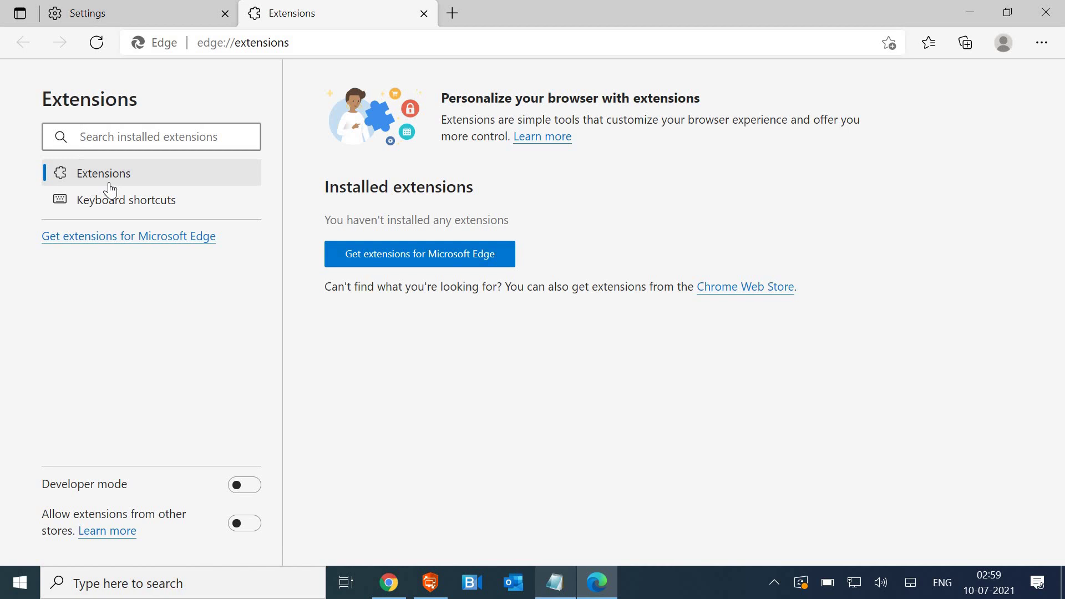
left_click(863, 232)
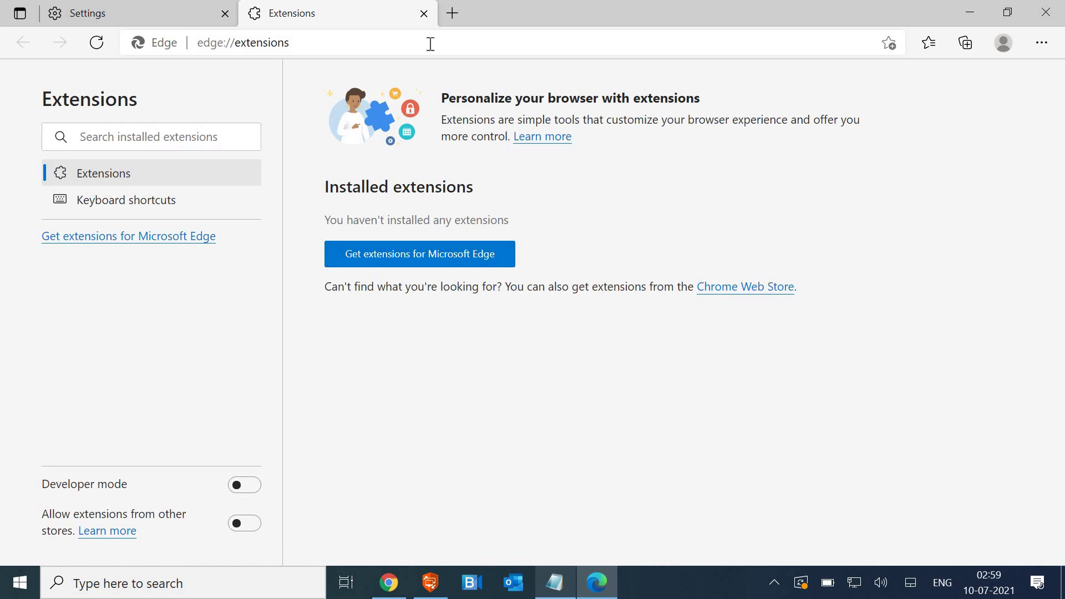
- Close the Extensions tab, pass through Reset settings, and land on Privacy, search, and services
left_click(424, 14)
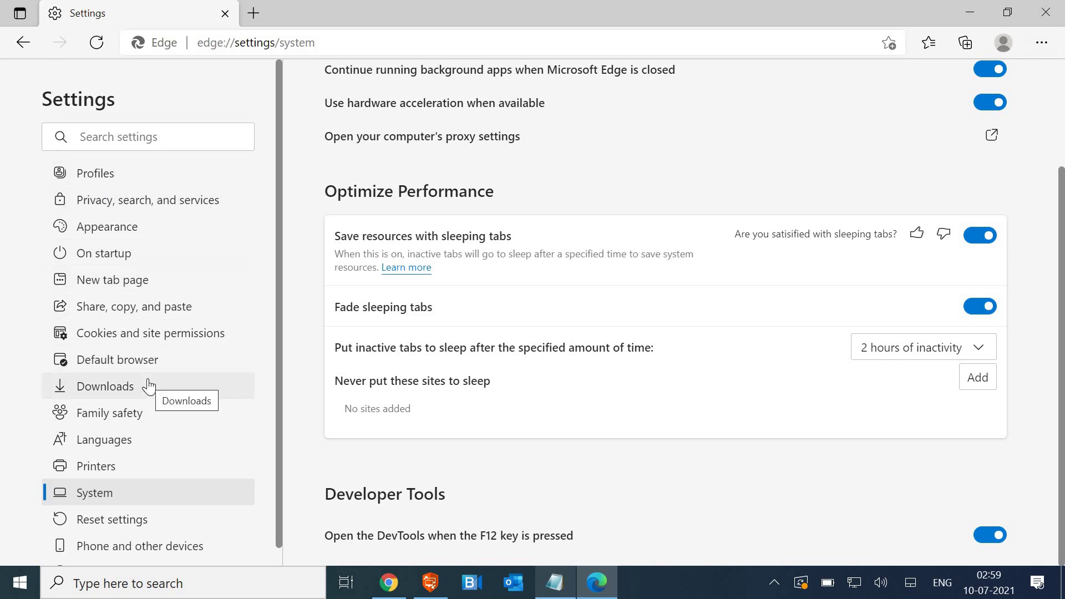
left_click(117, 522)
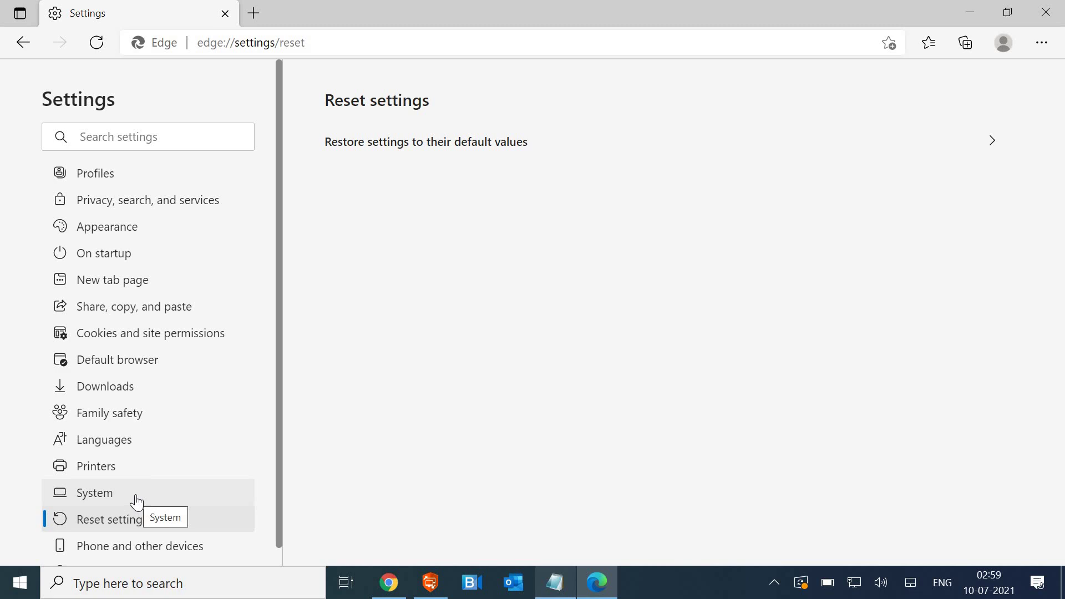
left_click(209, 200)
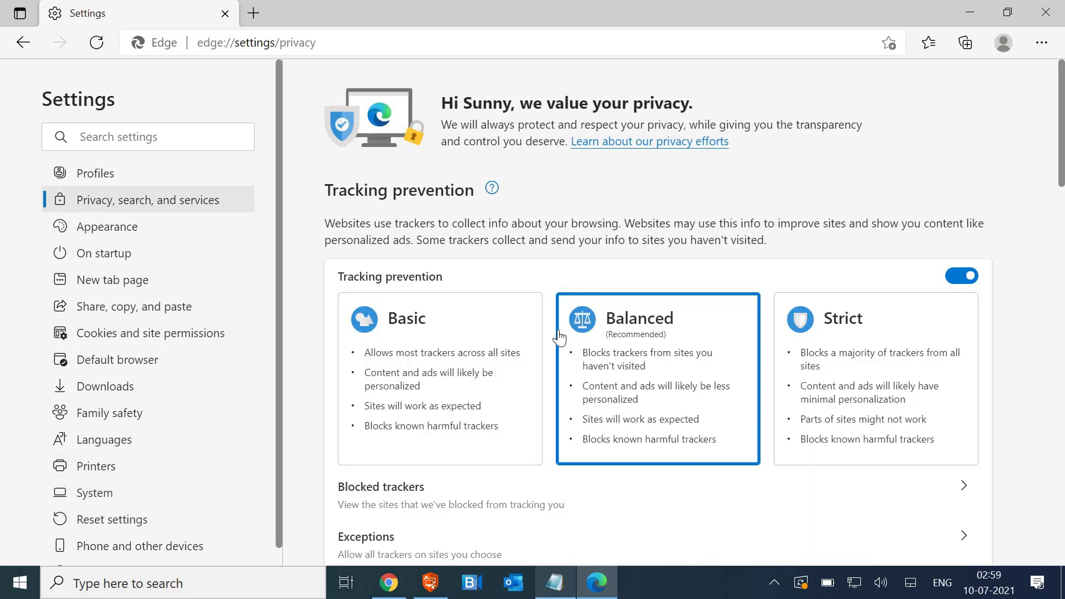
scroll(556, 337, "down", 2)
scroll(559, 338, "down", 2)
scroll(559, 337, "down", 1)
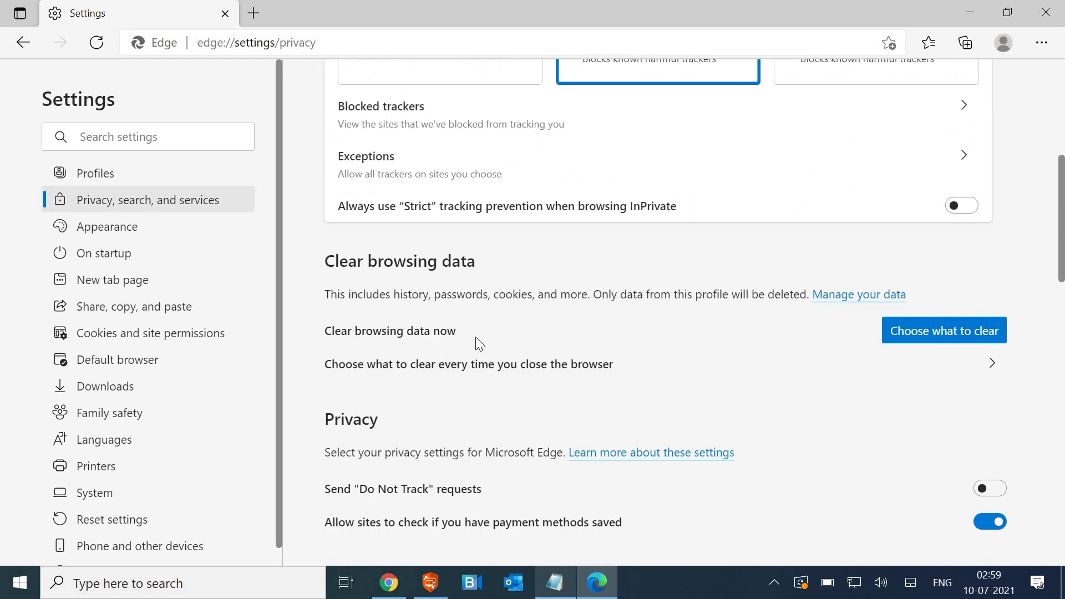
- In Clear browsing data, set the time range to All time and clear history, downloads, cookies and cache
left_click(919, 333)
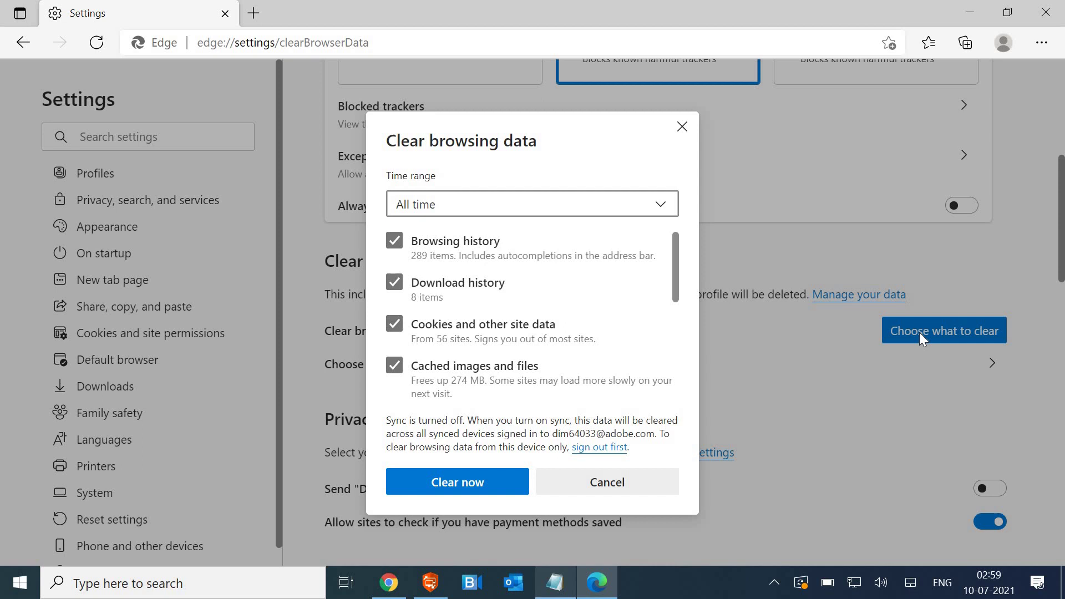
left_click(574, 214)
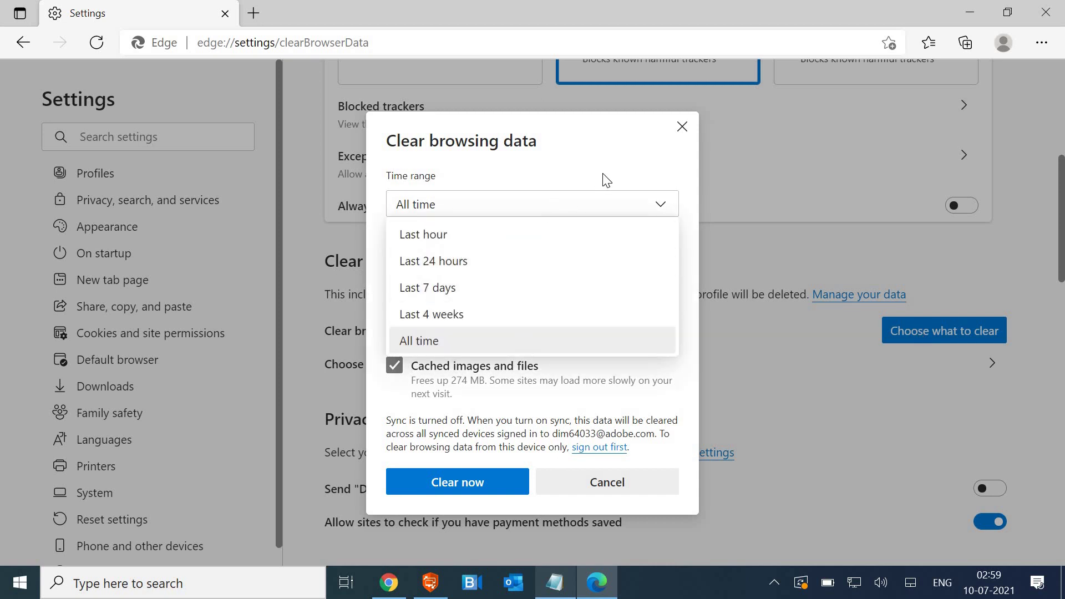
left_click(653, 162)
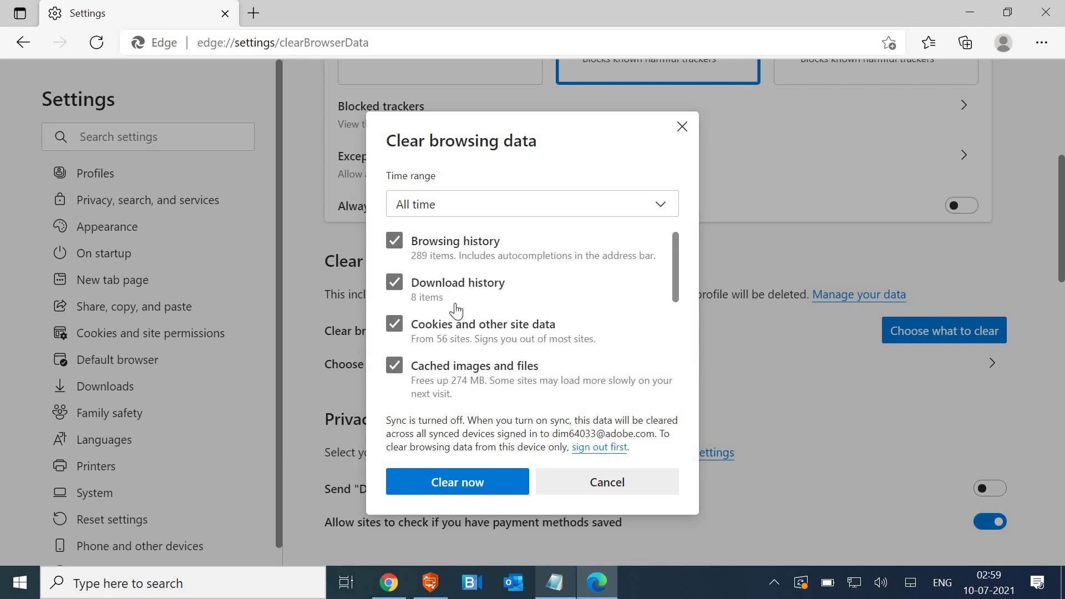
left_click(441, 491)
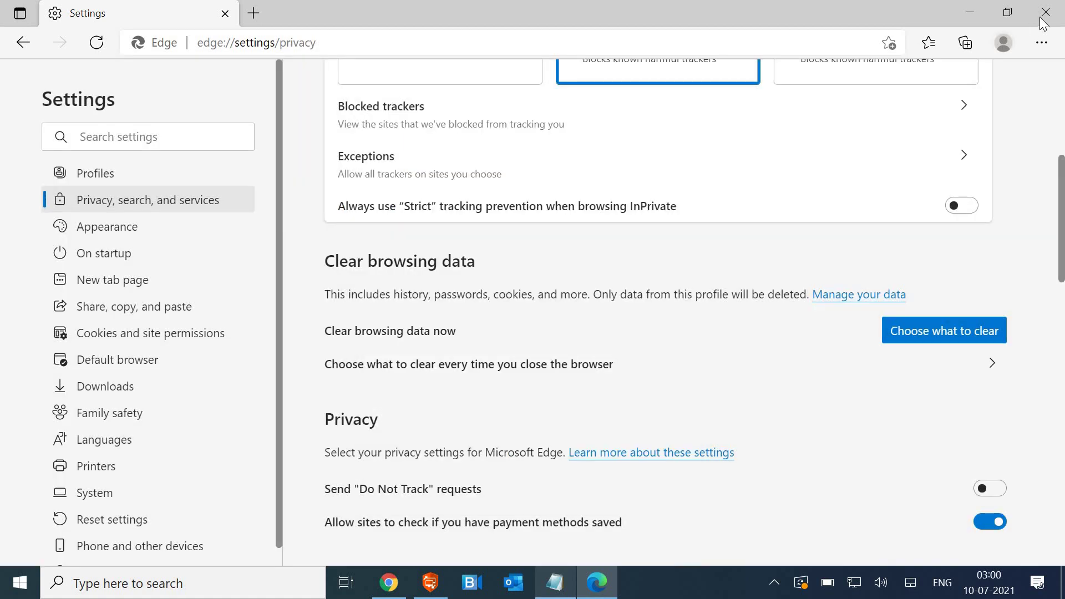
- Close the Edge window and select the Microsoft Edge shortcut on the desktop
left_click(1043, 17)
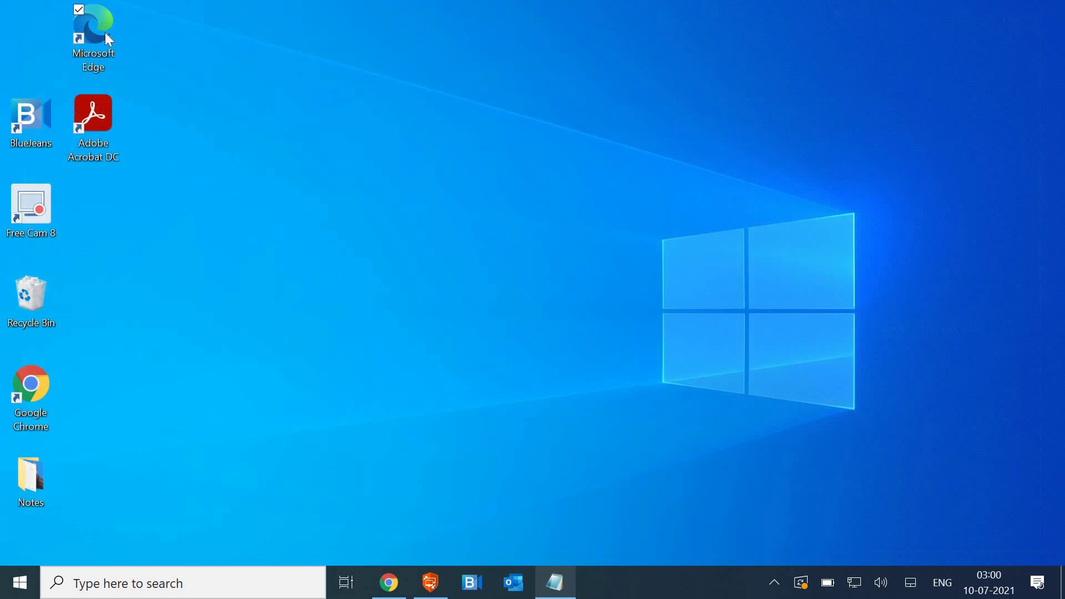
left_click(105, 32)
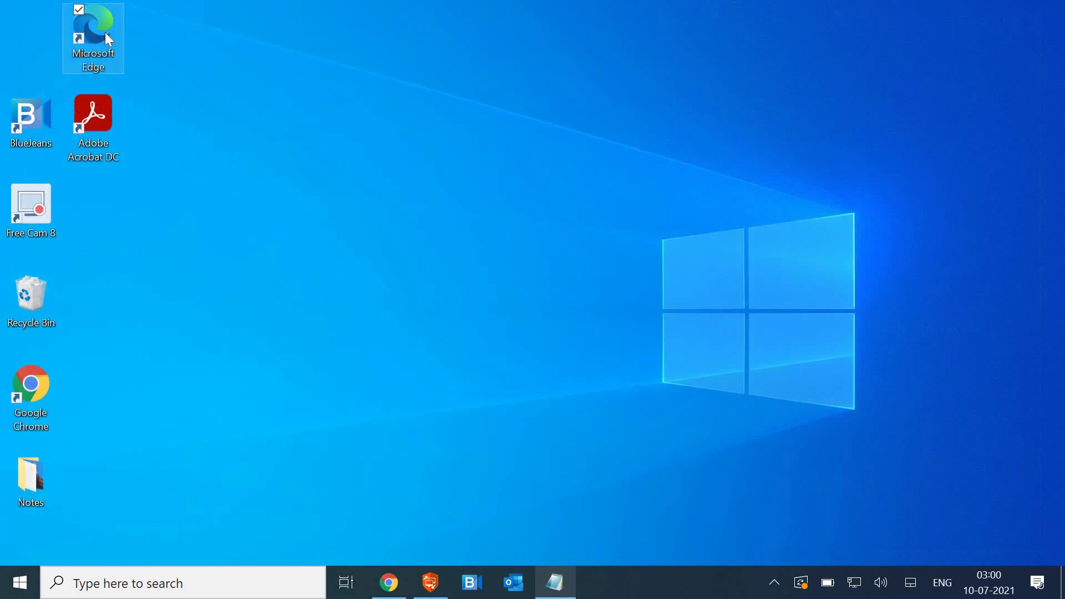